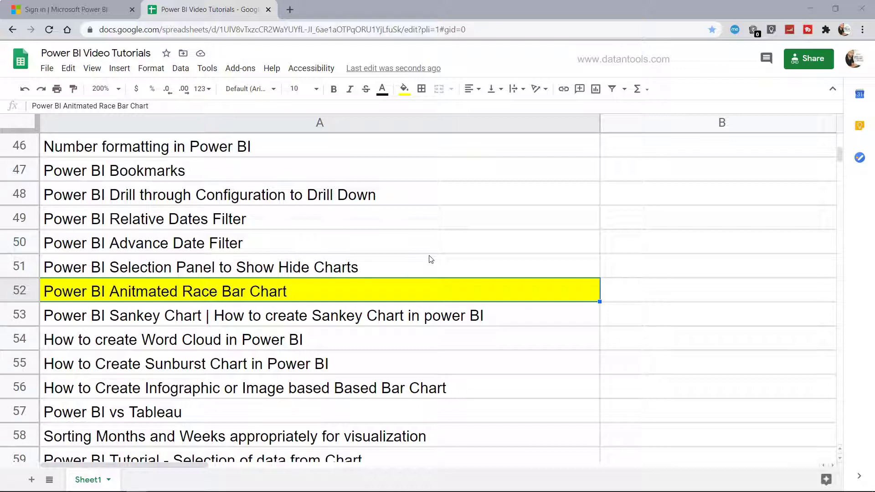
- Find the race bar chart topic in the tutorial, then switch to Power BI's Bar Race page
scroll(431, 259, up, 6)
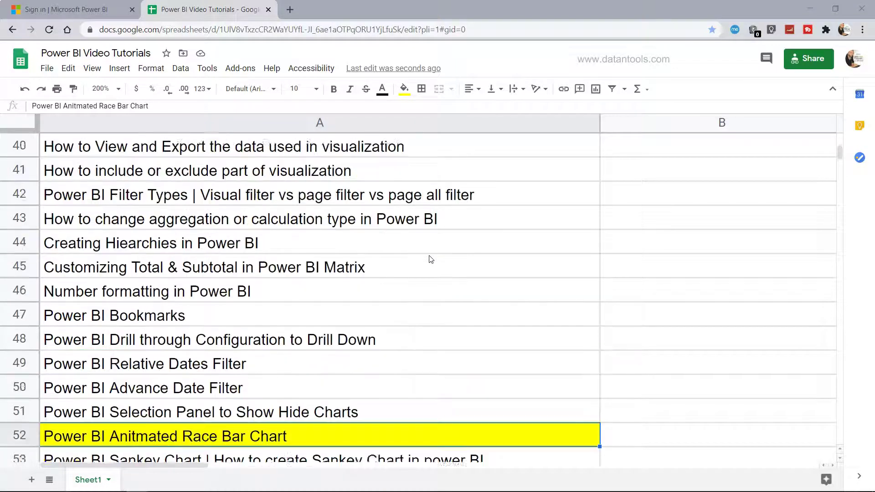
scroll(431, 259, up, 1)
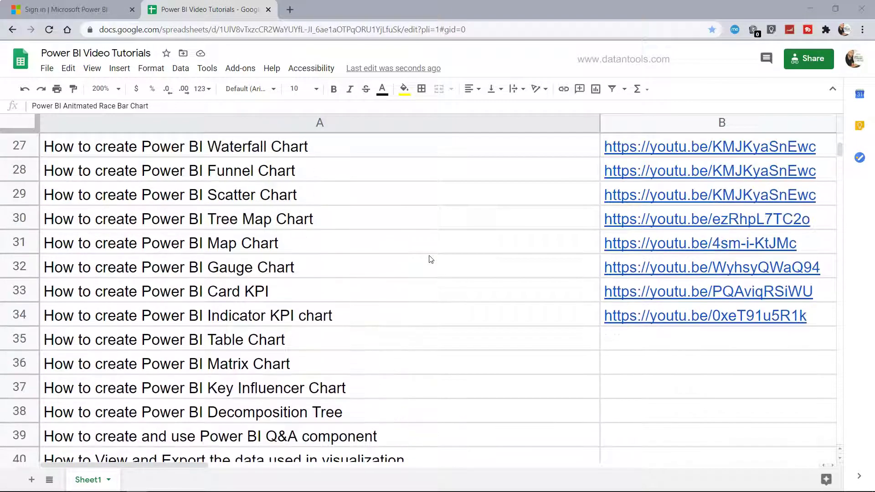
scroll(377, 275, up, 1)
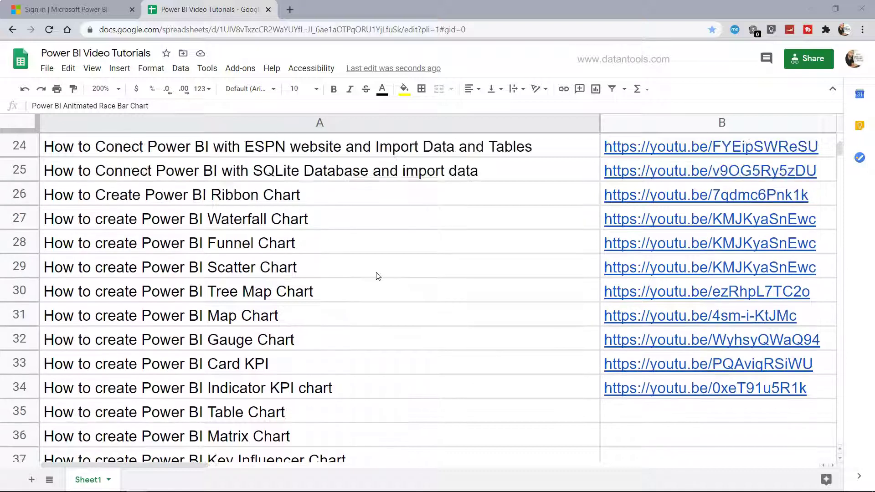
mouse_move(663, 222)
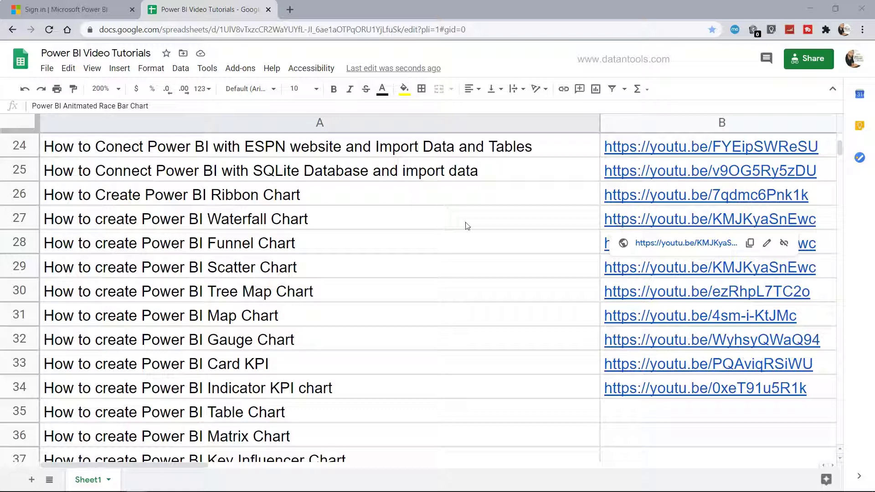
scroll(442, 359, down, 1)
scroll(442, 359, down, 8)
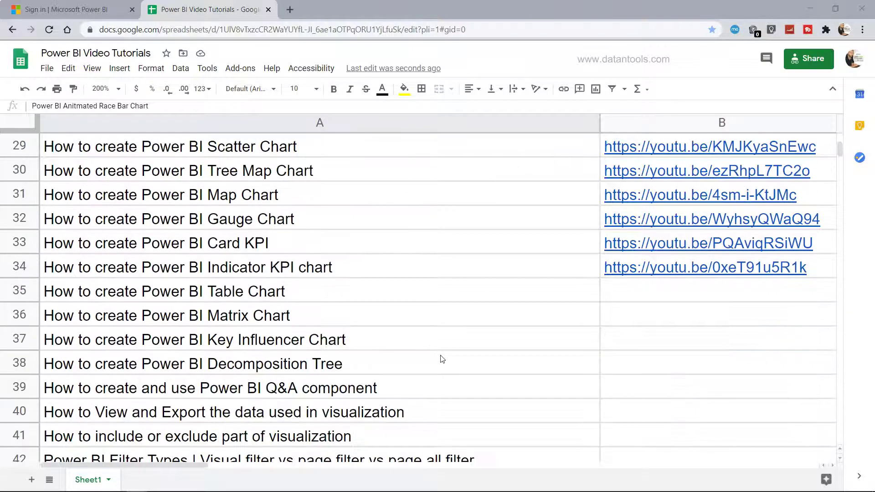
scroll(442, 359, down, 1)
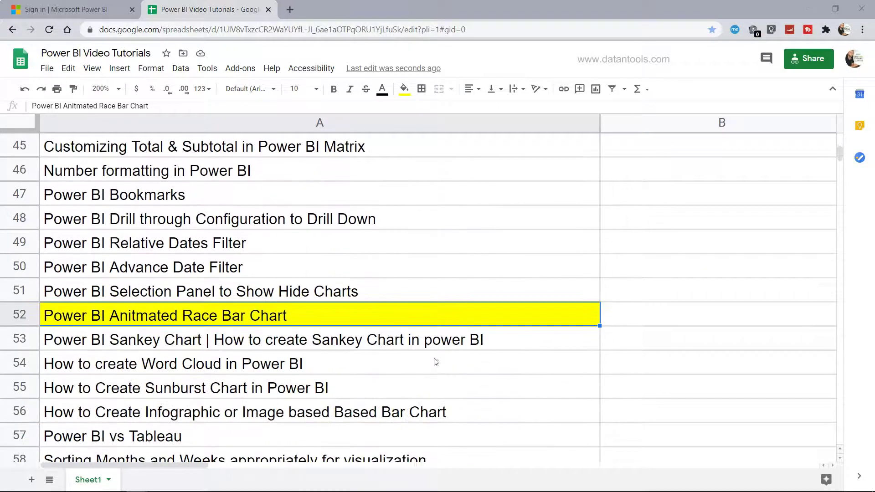
click(238, 311)
key(alt+Tab)
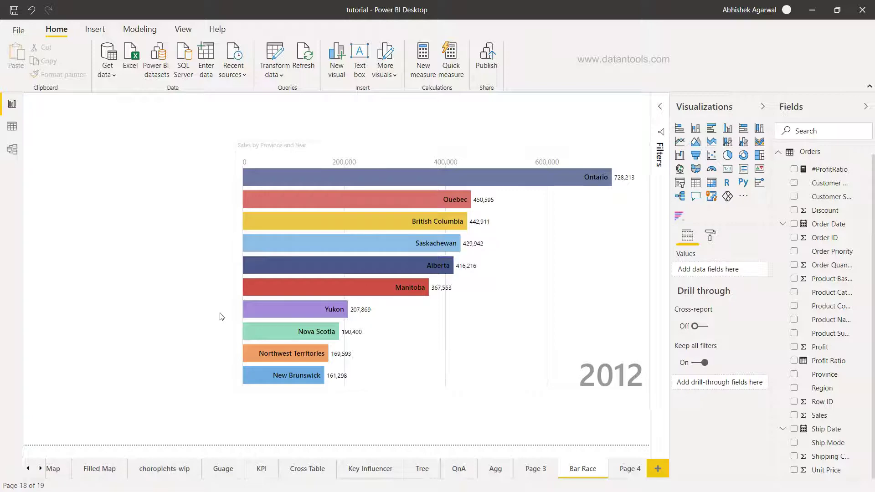
- Widen the Sales by Province and Year race chart slightly by moving its left edge outward
click(239, 301)
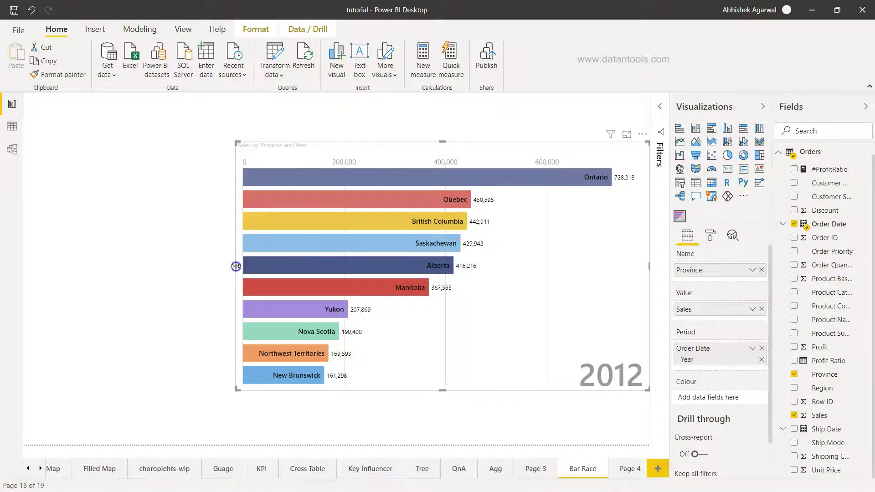
drag(236, 266, 221, 266)
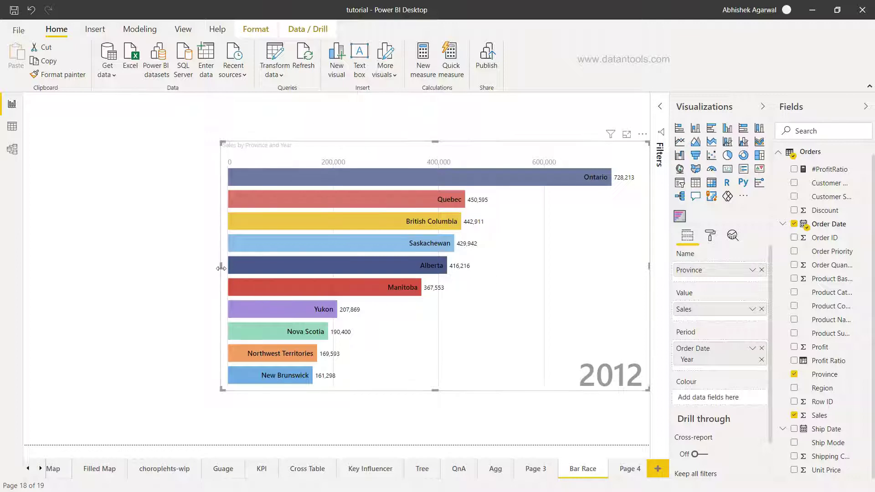
drag(221, 266, 230, 266)
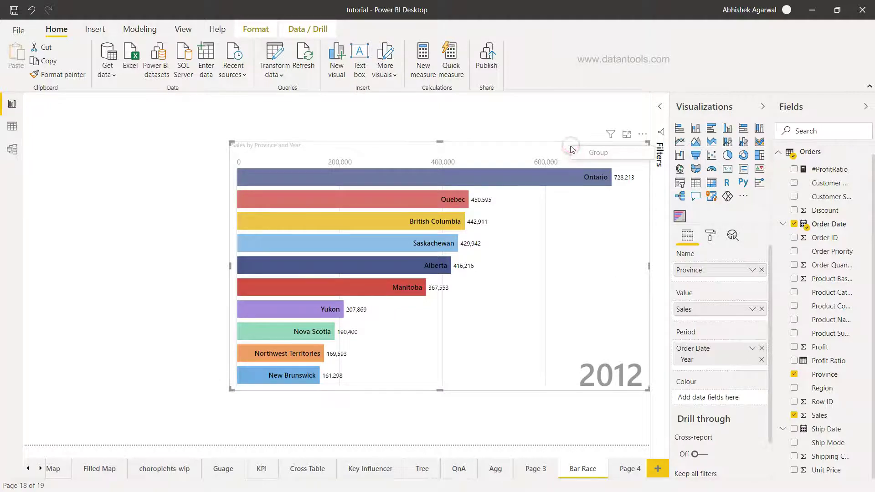
- Remove the sales race chart through its More options menu, then open the Visualizations pane's … menu
click(546, 157)
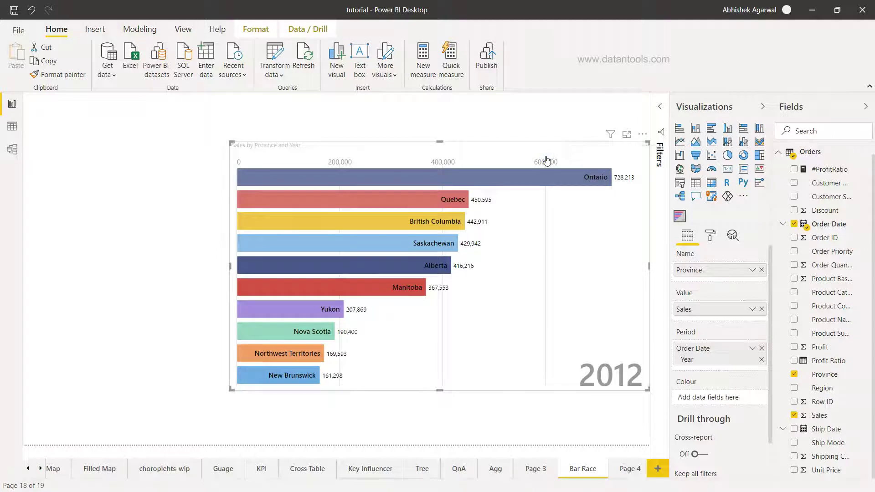
click(270, 148)
click(643, 135)
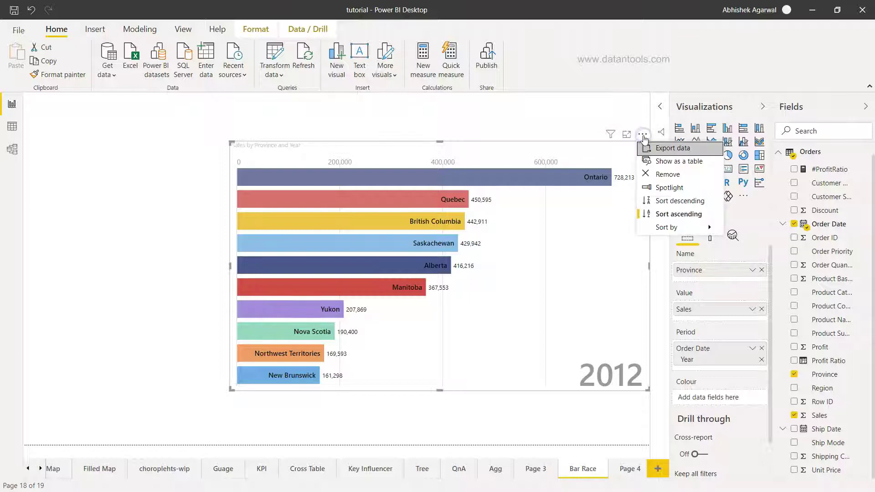
click(659, 174)
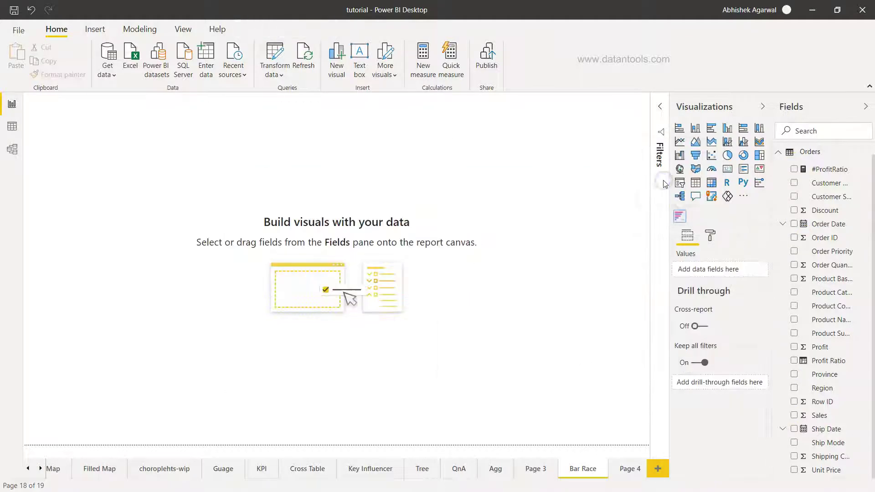
click(744, 201)
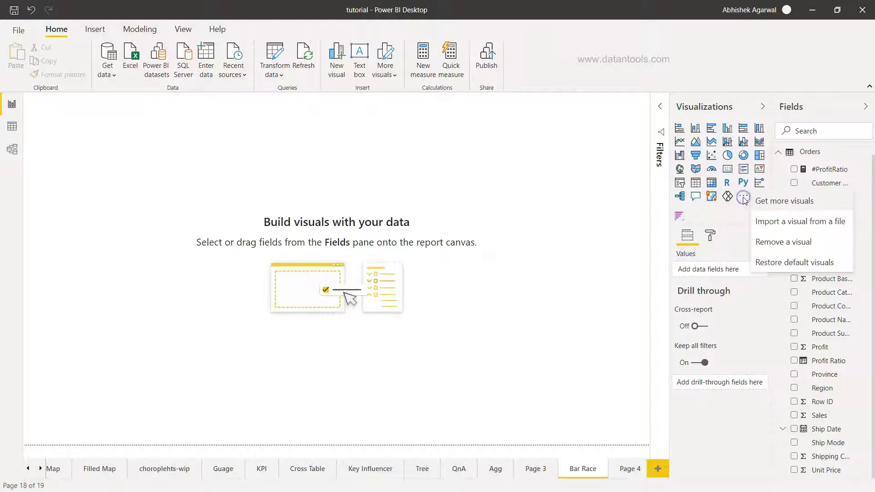
- Open the Power BI Visuals marketplace of additional visuals
click(769, 205)
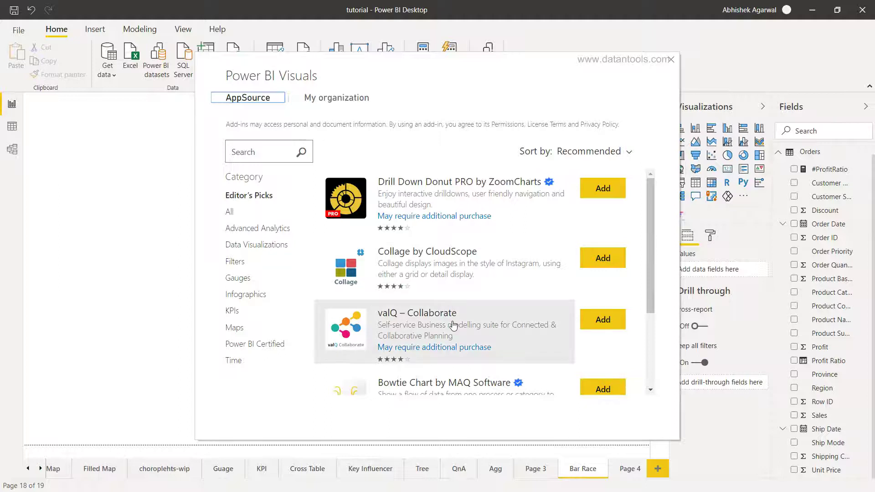
scroll(453, 325, down, 3)
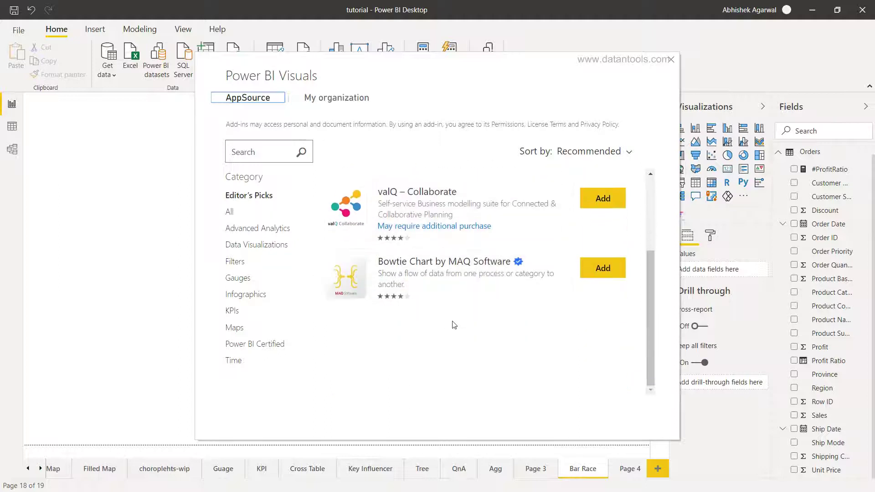
scroll(453, 324, up, 3)
- Browse the All, Advanced Analytics, Data Visualizations, Filters and Time categories, then move the store window aside
click(230, 211)
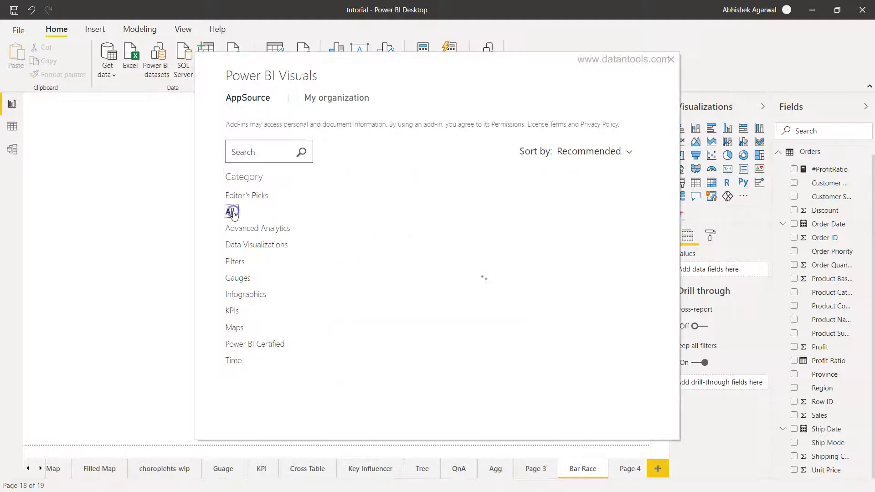
click(266, 228)
click(263, 244)
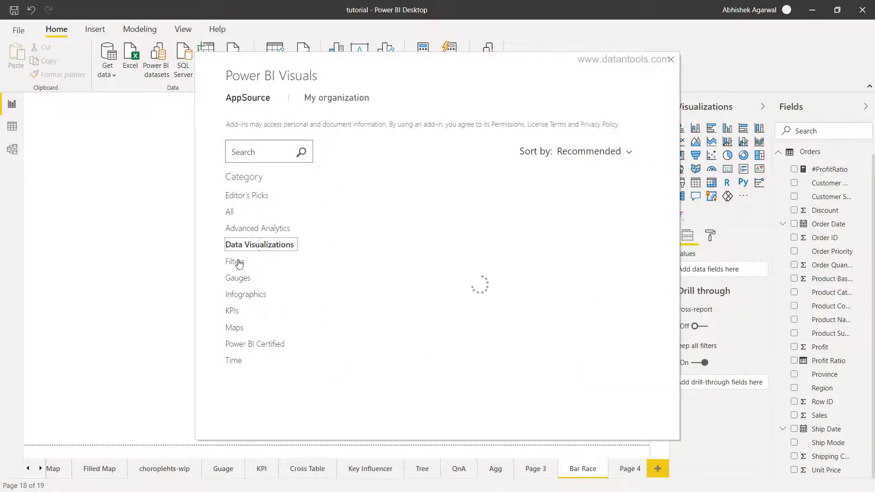
click(235, 262)
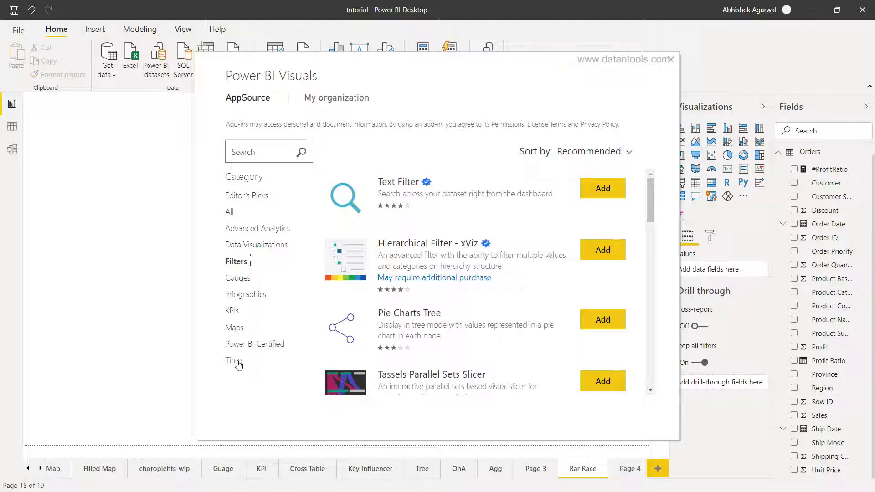
click(233, 361)
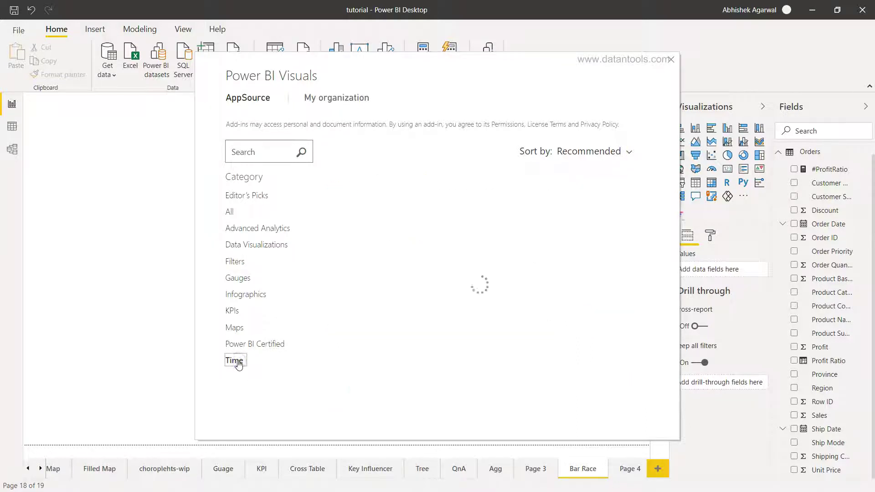
scroll(458, 341, down, 5)
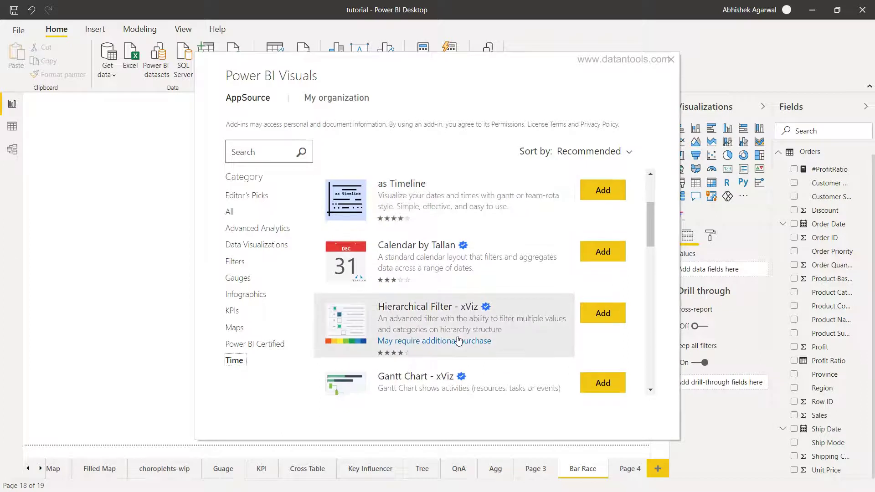
scroll(457, 340, down, 2)
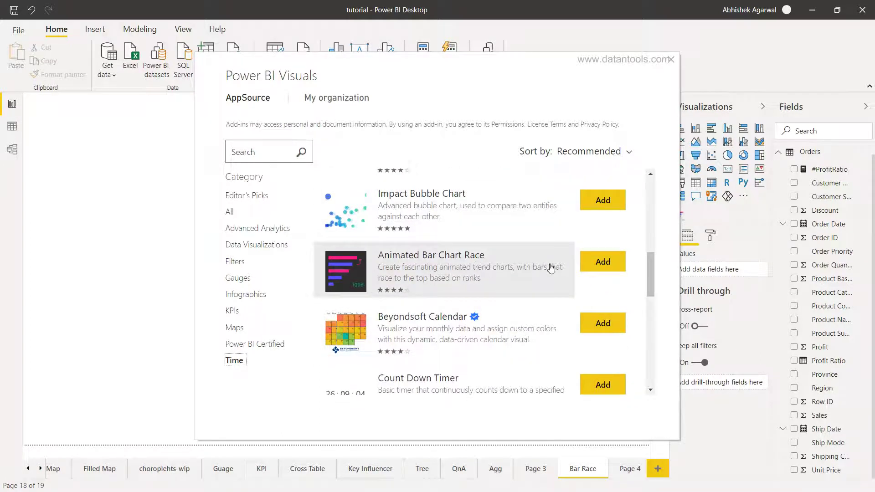
drag(572, 70, 468, 66)
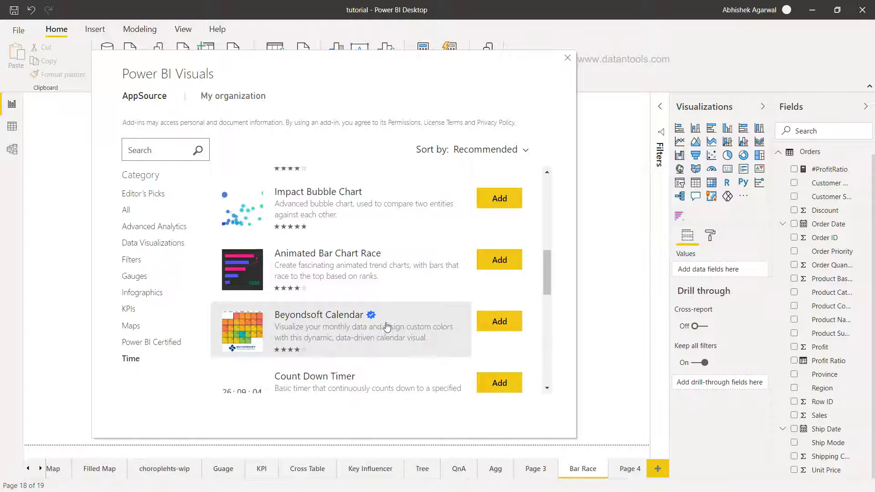
mouse_move(373, 320)
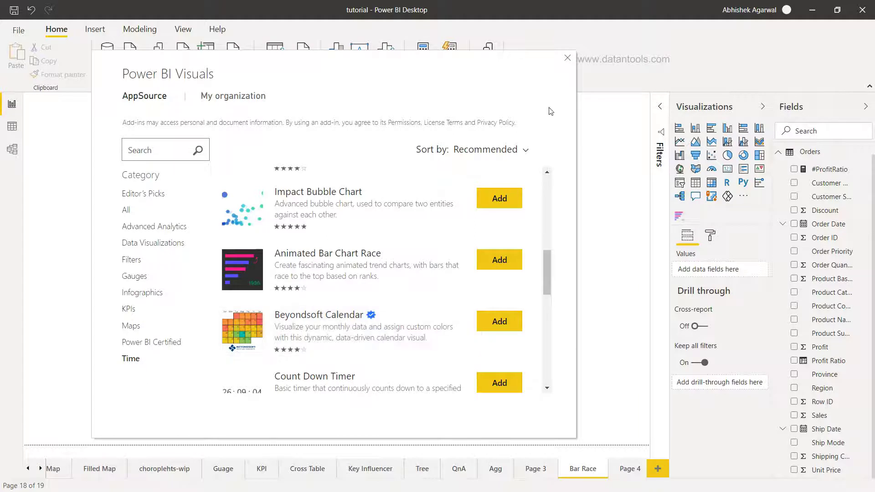
- Close the store and place a large Animated Bar Chart Race visual at the page centre
click(567, 58)
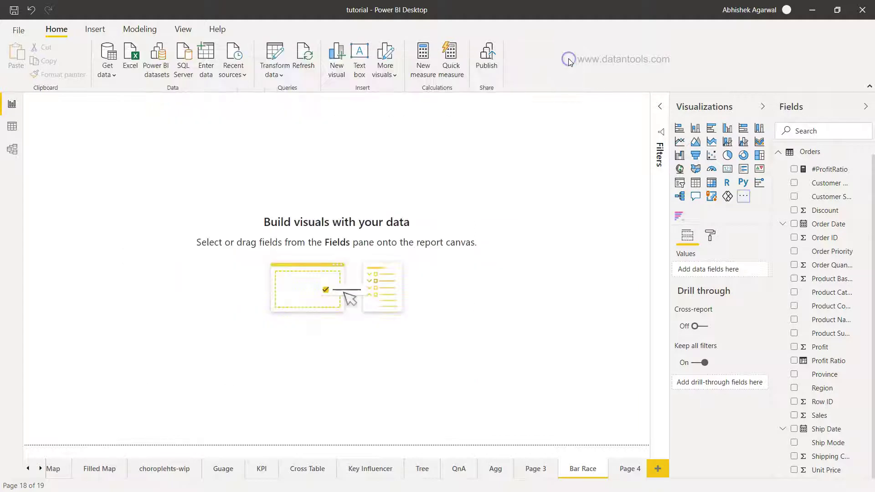
click(679, 216)
drag(118, 144, 383, 214)
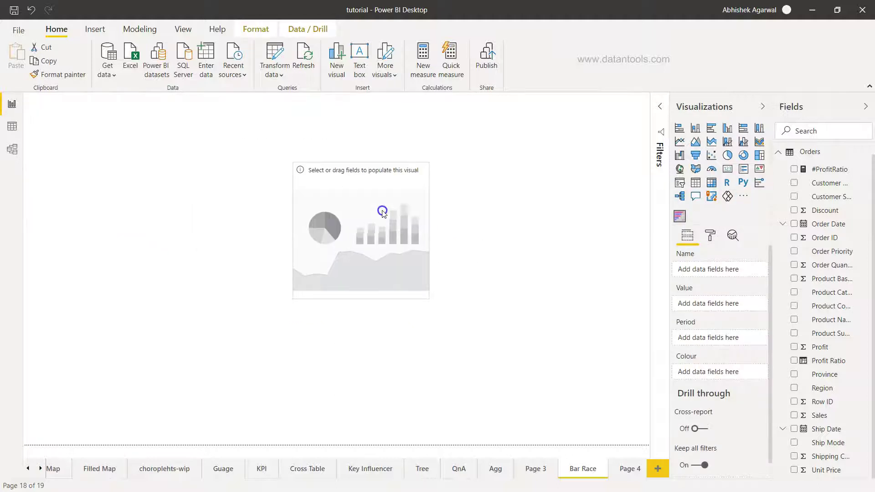
drag(428, 297, 617, 406)
drag(297, 404, 195, 418)
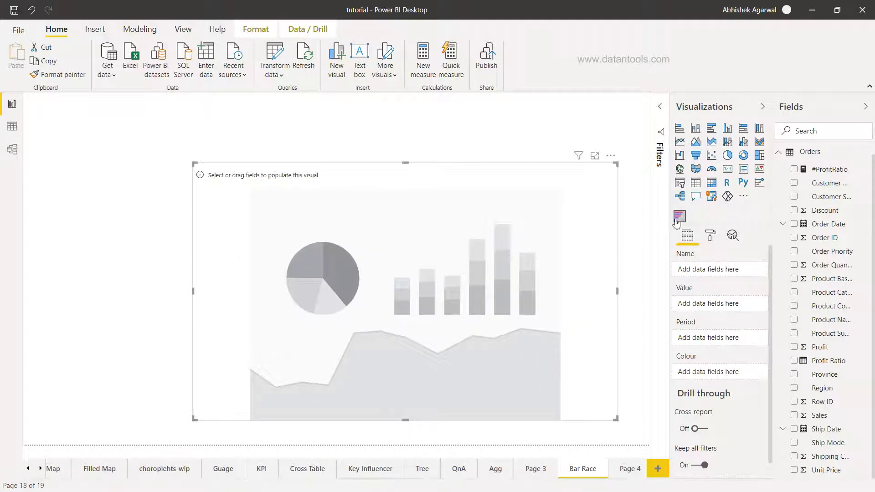
click(550, 287)
- Assign Province to Name, Profit to Value and Order Date to Period
drag(836, 373, 728, 273)
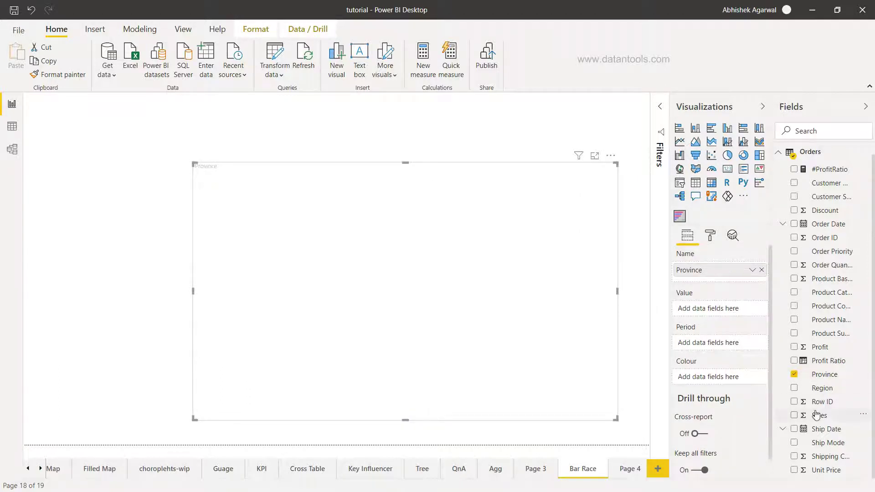
drag(825, 417, 708, 306)
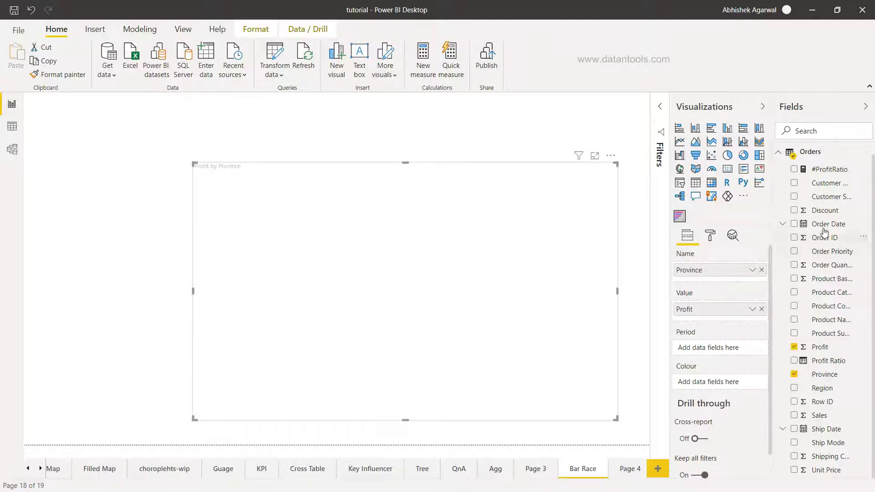
drag(822, 224, 728, 353)
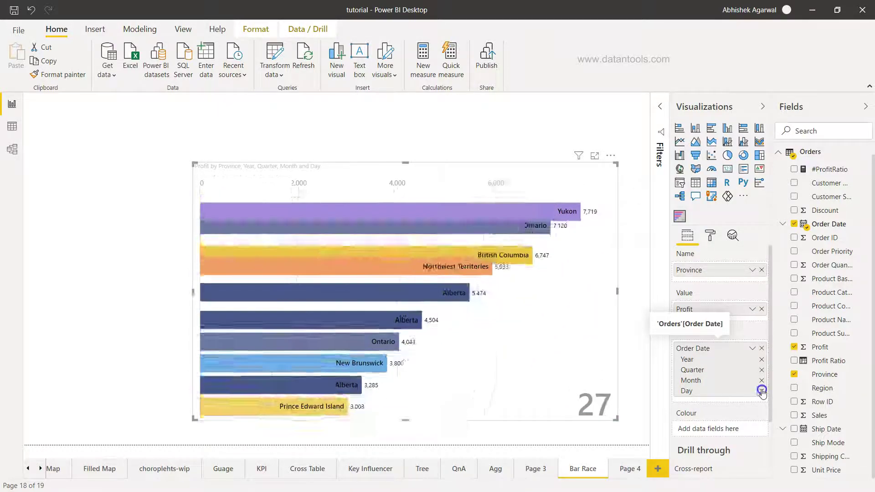
- Remove Day, Month and Quarter from the Order Date period, then widen the chart leftward
click(761, 391)
click(761, 381)
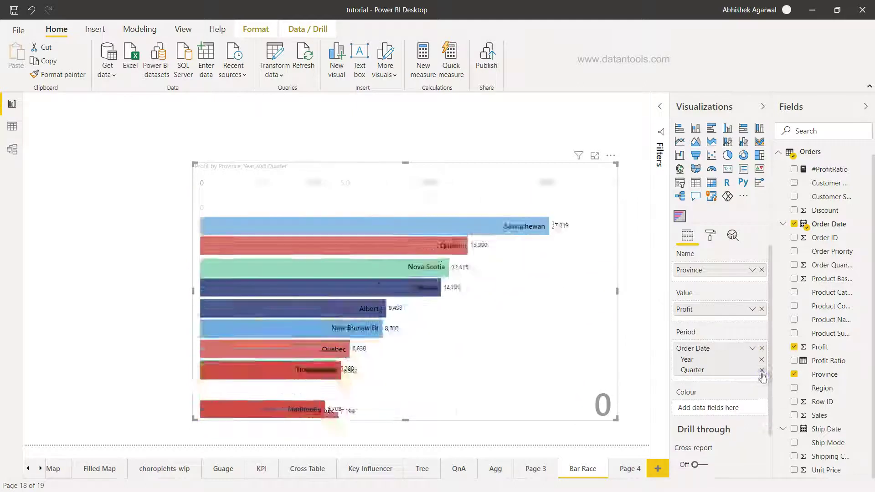
click(762, 370)
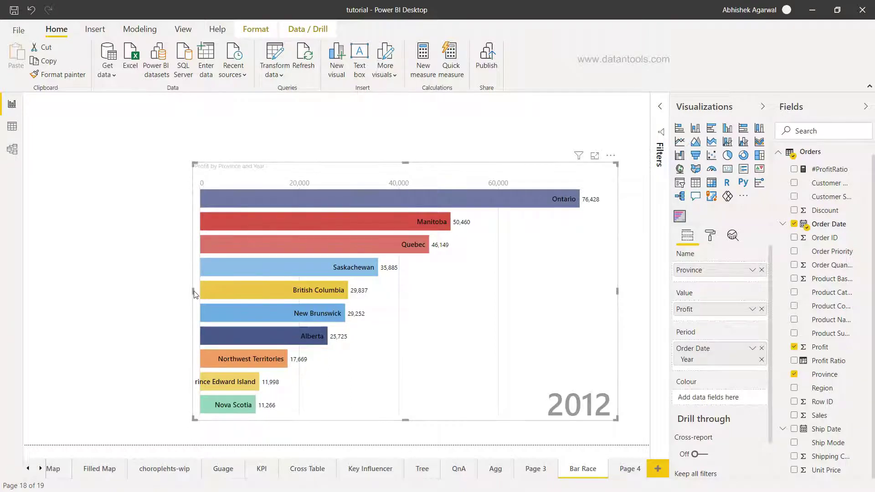
drag(185, 292, 176, 291)
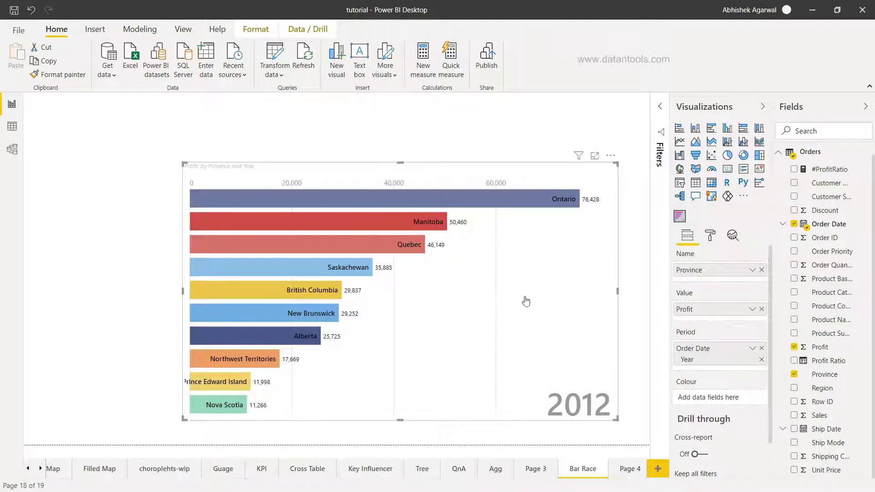
- Change the Wishyoulization Settings duration from 1000 to 5000, then widen the chart further left
click(710, 236)
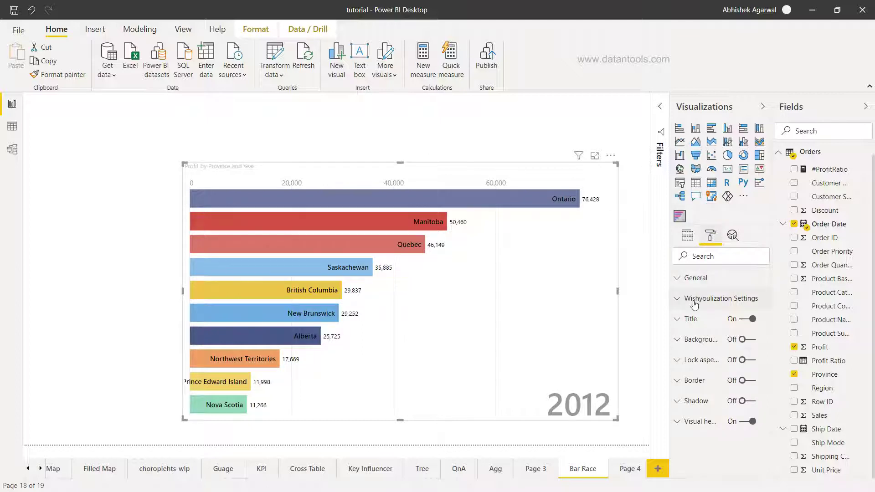
click(720, 299)
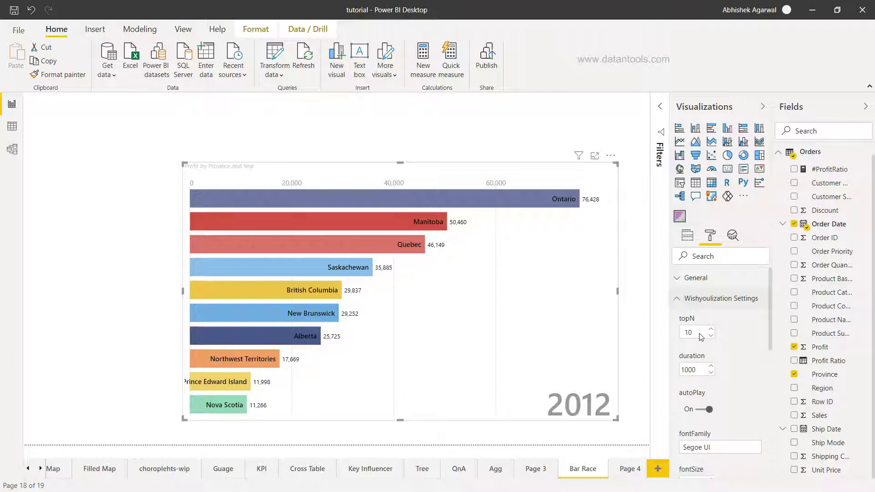
scroll(701, 336, down, 2)
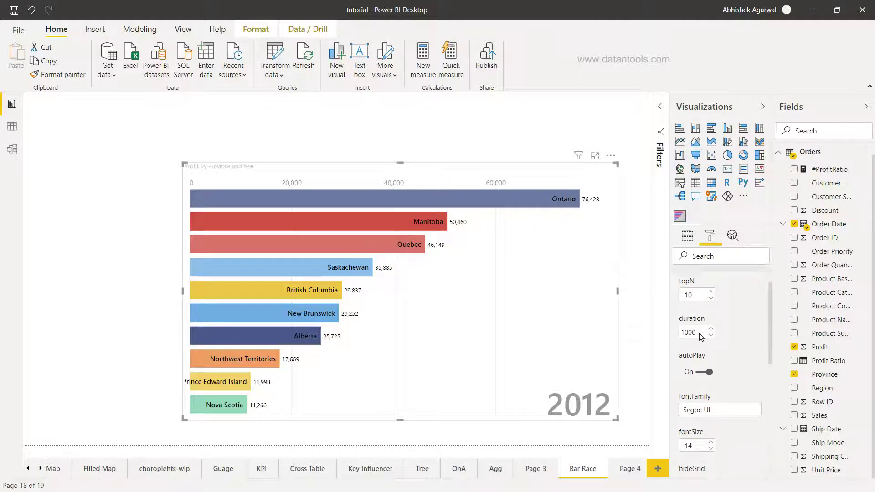
drag(697, 331, 663, 335)
text(500)
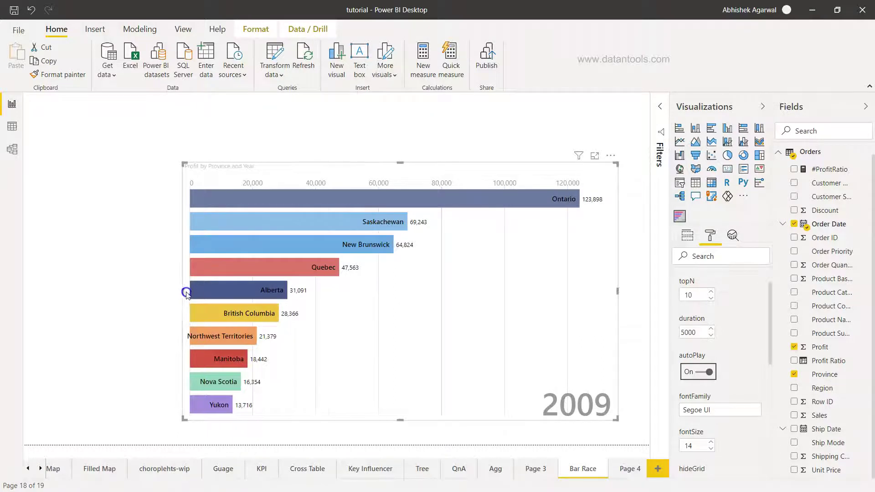
drag(186, 294, 132, 293)
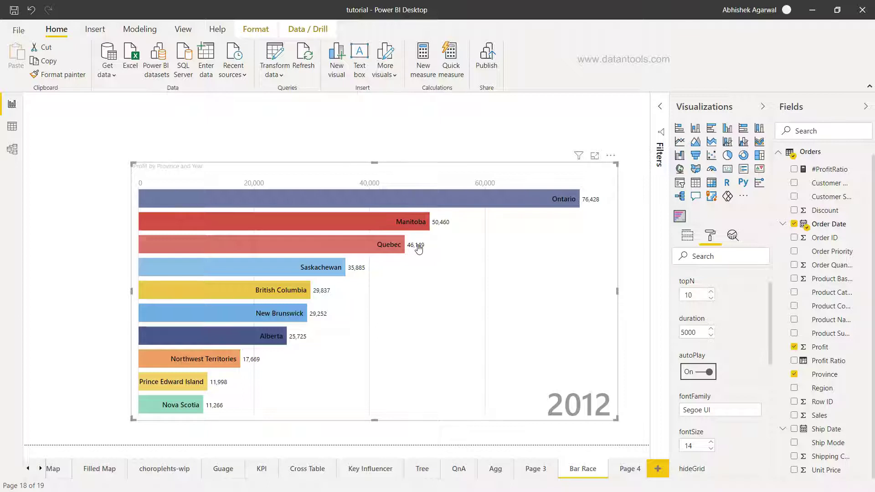
click(694, 332)
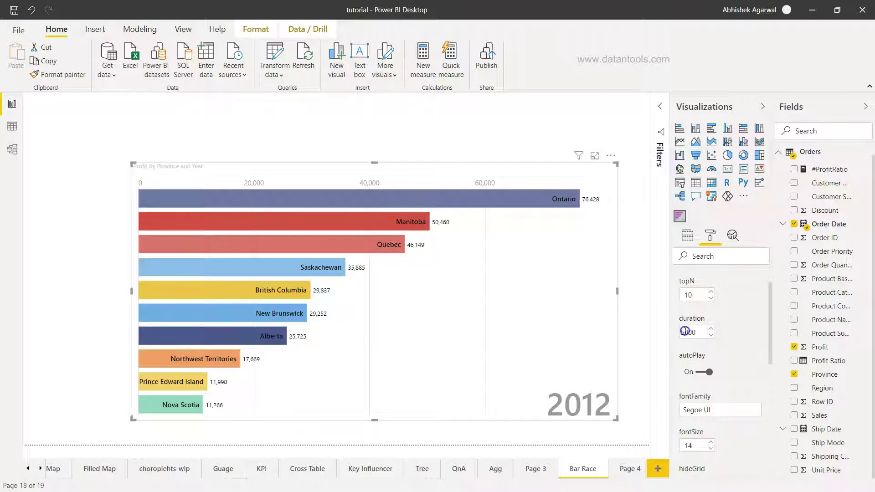
key(BackSpace)
text(1)
key(Delete)
text(5)
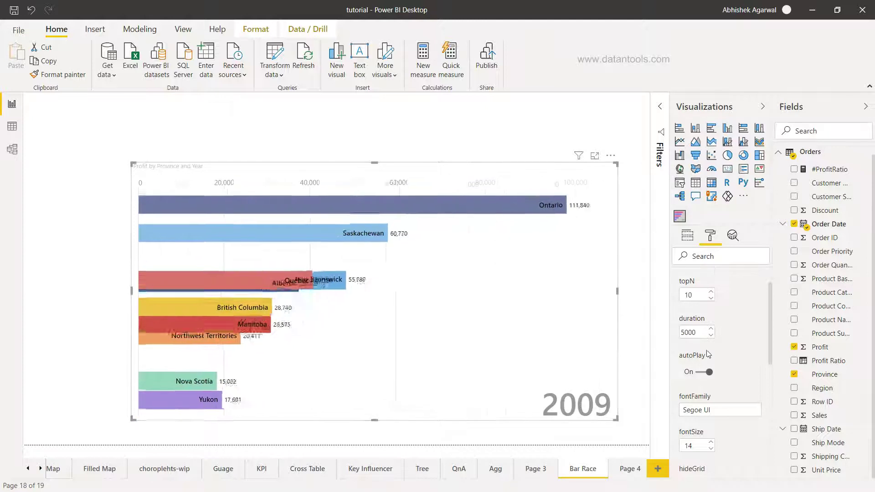
scroll(708, 353, down, 2)
scroll(708, 353, down, 1)
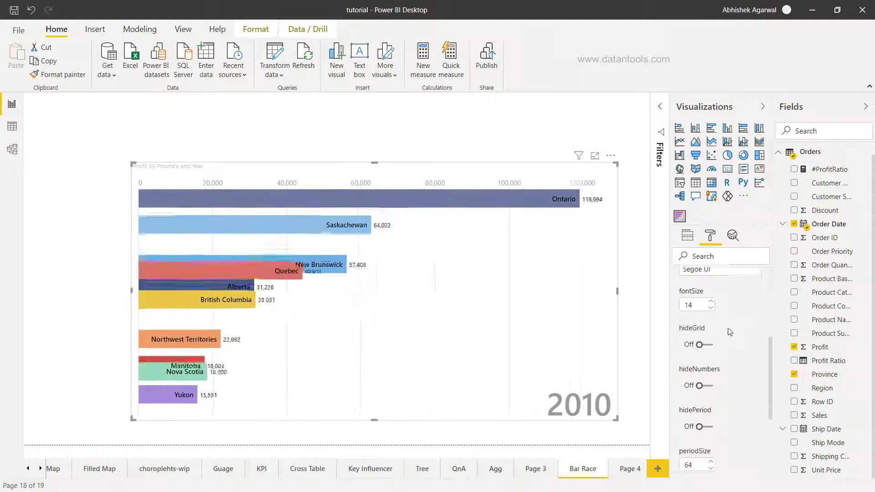
scroll(710, 328, down, 1)
scroll(711, 310, down, 1)
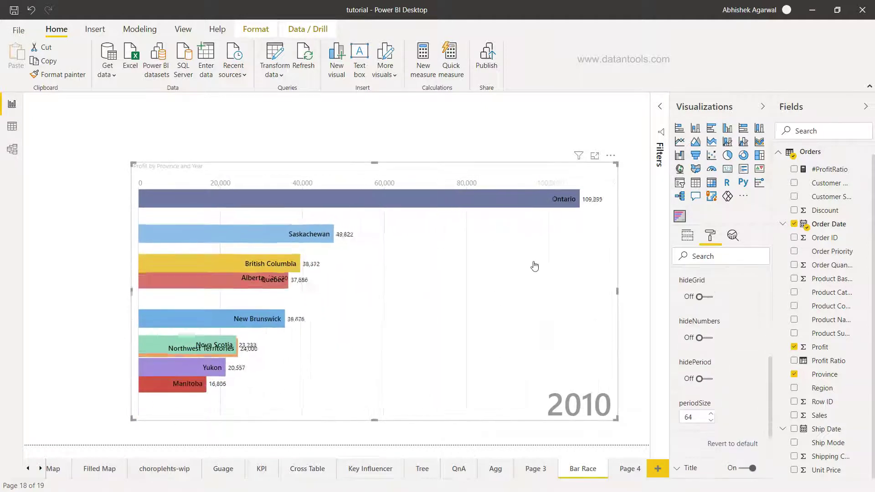
scroll(704, 384, down, 1)
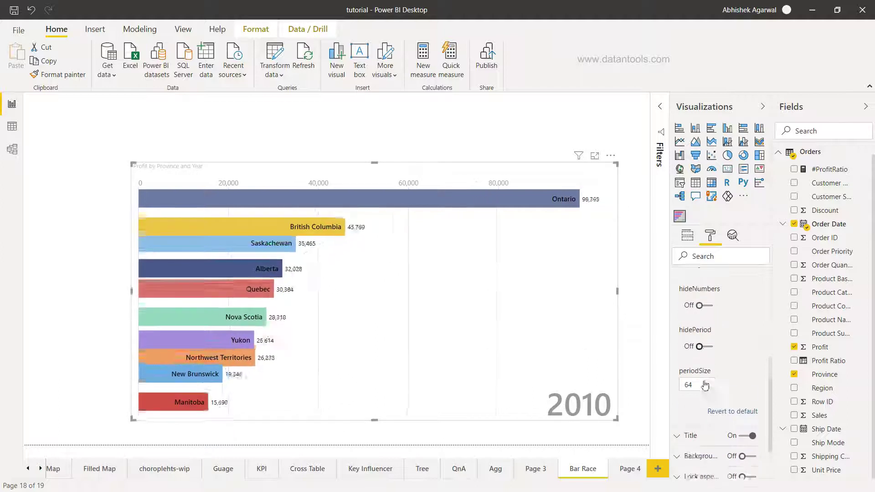